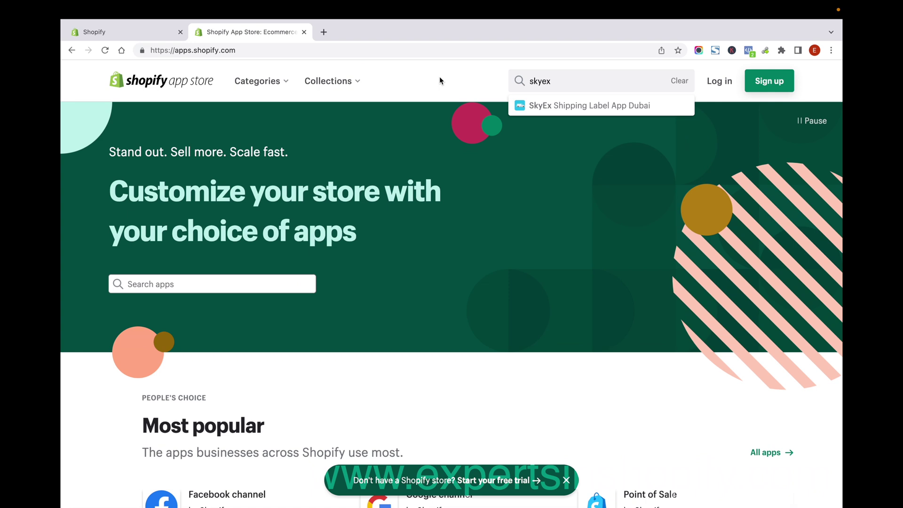
# Select and then deselect the App Store address while the 'skyex' suggestions stay visible.
pyautogui.click(214, 50)
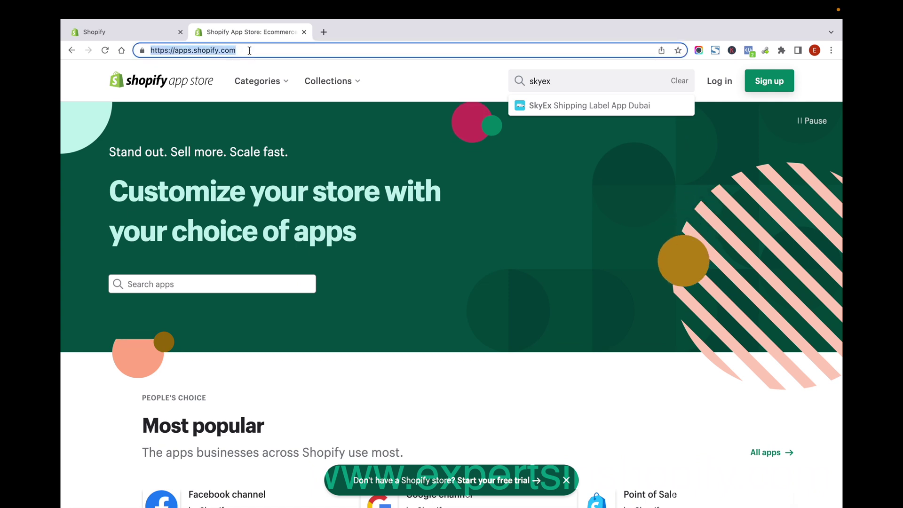
pyautogui.click(249, 51)
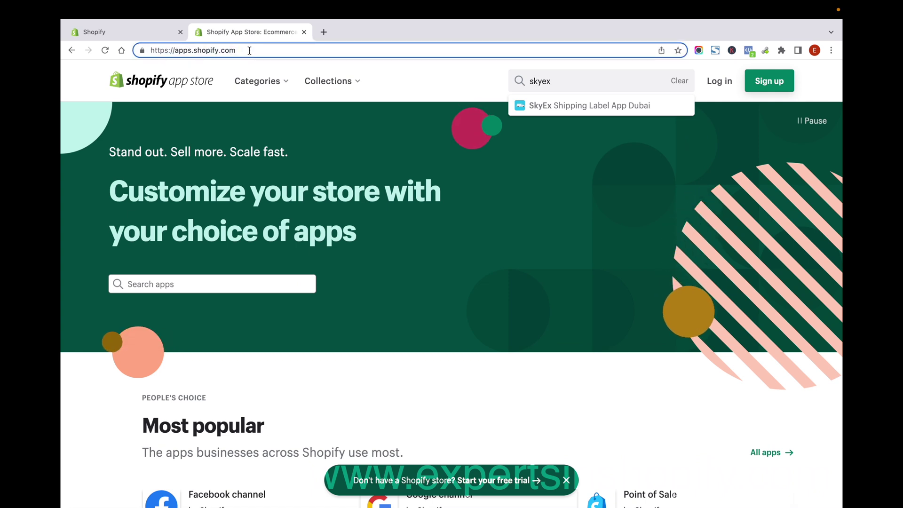
# Open the SkyEx Shipping Label App Dubai listing and scroll down to its Add app button and features.
pyautogui.click(551, 106)
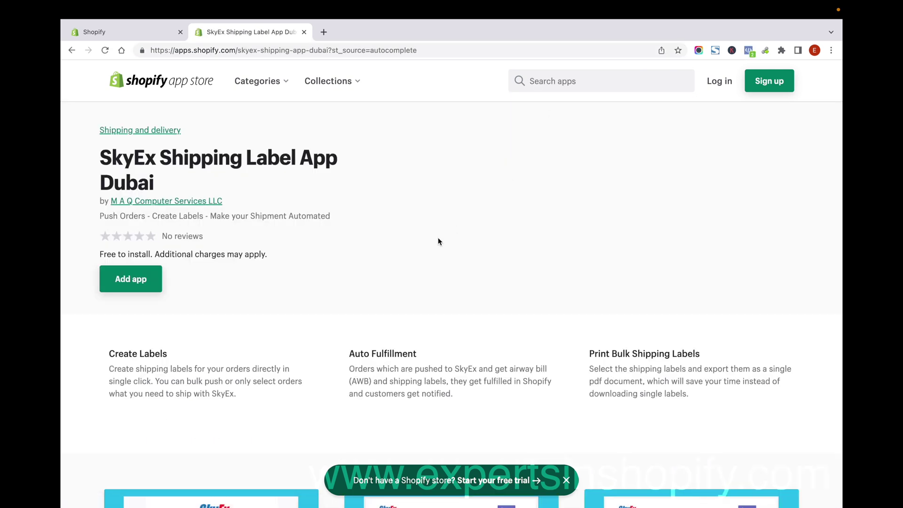
pyautogui.scroll(-1, 439, 236)
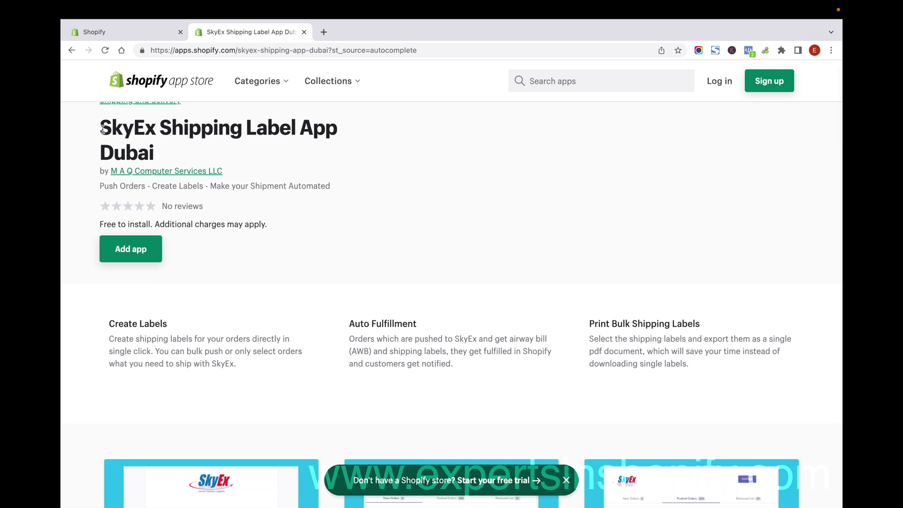
pyautogui.moveTo(102, 129); pyautogui.dragTo(299, 162)
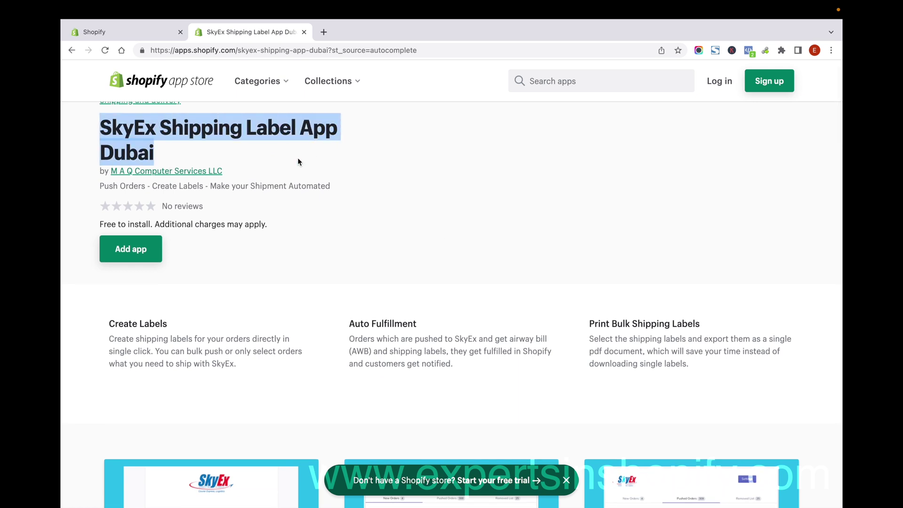
pyautogui.click(450, 260)
pyautogui.scroll(-4, 452, 260)
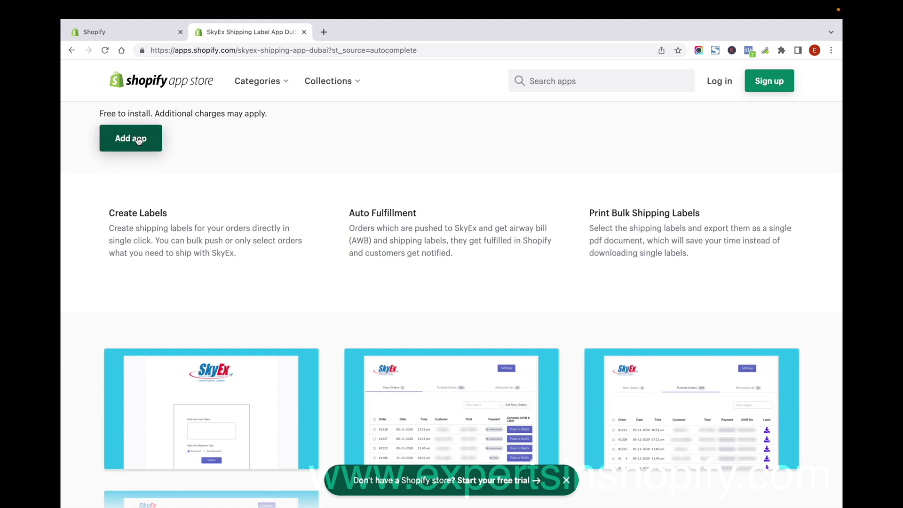
# In the store admin, launch SkyEx Shipping Label App Dubai from the installed Apps list.
pyautogui.click(130, 30)
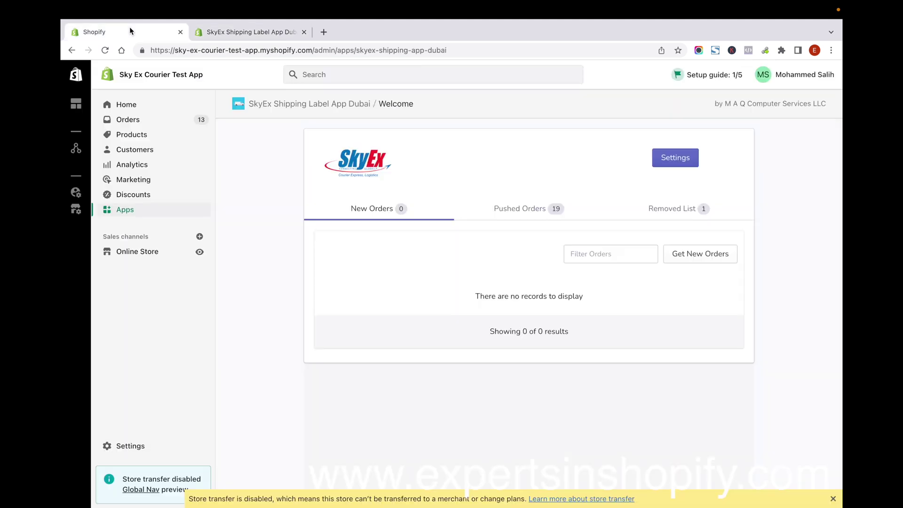
pyautogui.click(152, 211)
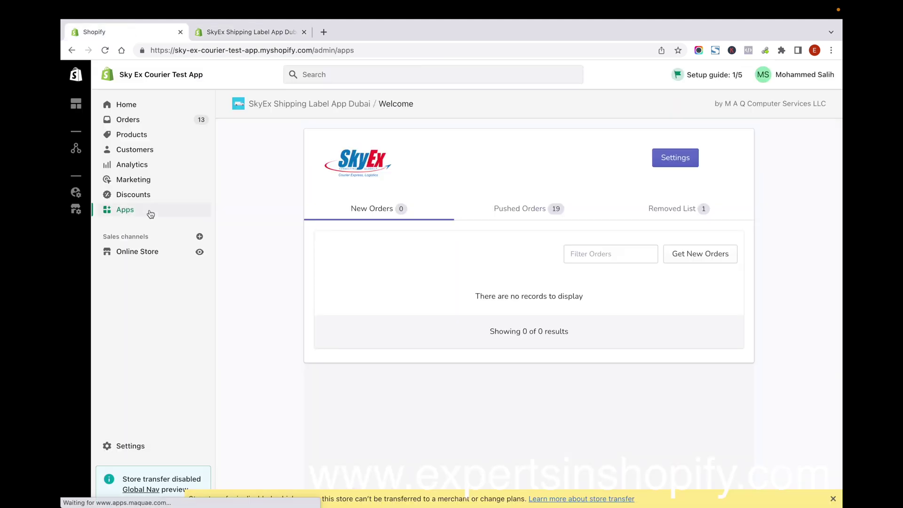
pyautogui.scroll(-6, 362, 424)
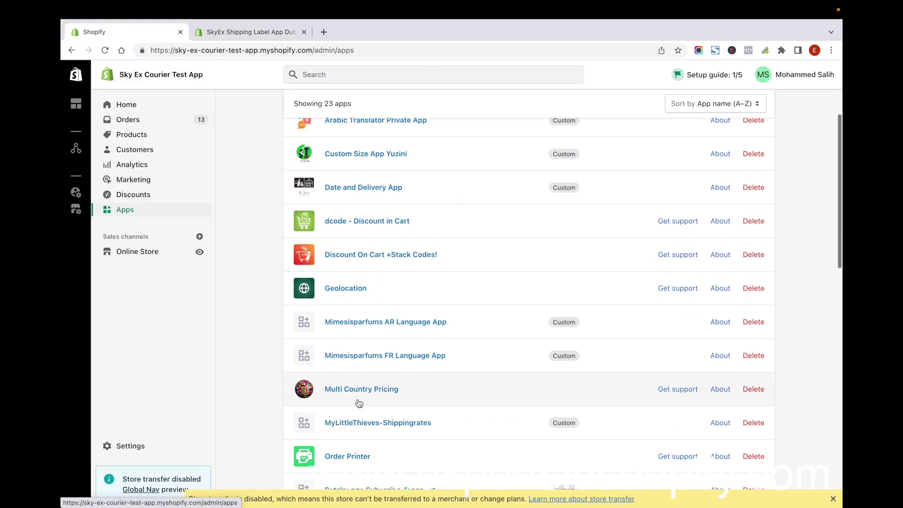
pyautogui.scroll(-3, 367, 291)
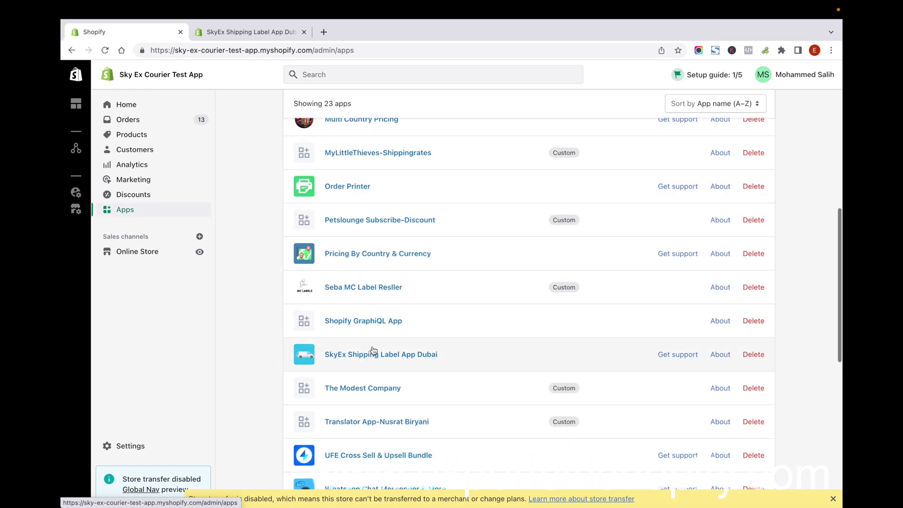
pyautogui.click(367, 356)
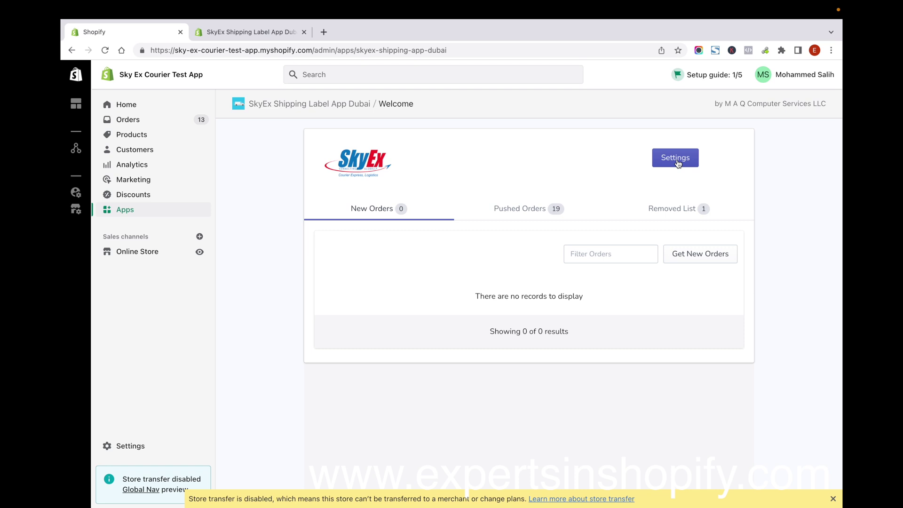
# View the SkyEx settings (Document shipment type, 1 kg default weight) and cancel without changes.
pyautogui.click(677, 163)
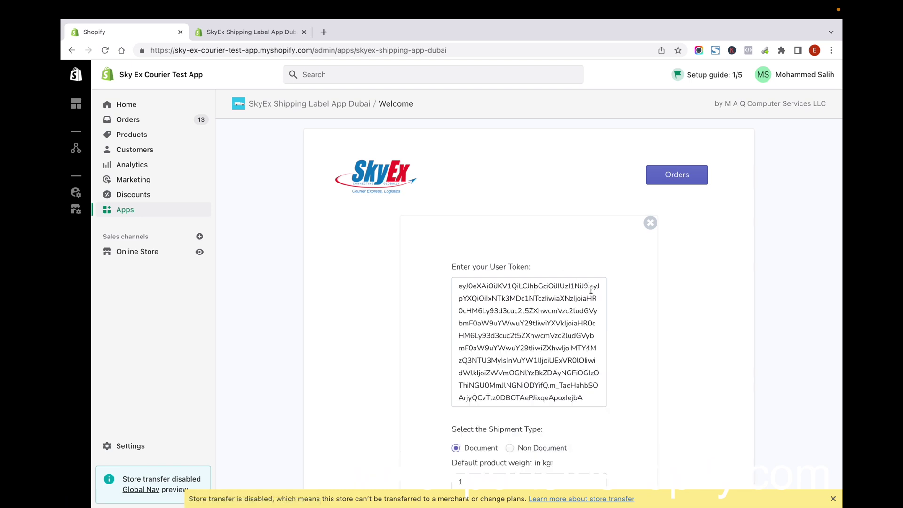
pyautogui.scroll(-3, 620, 444)
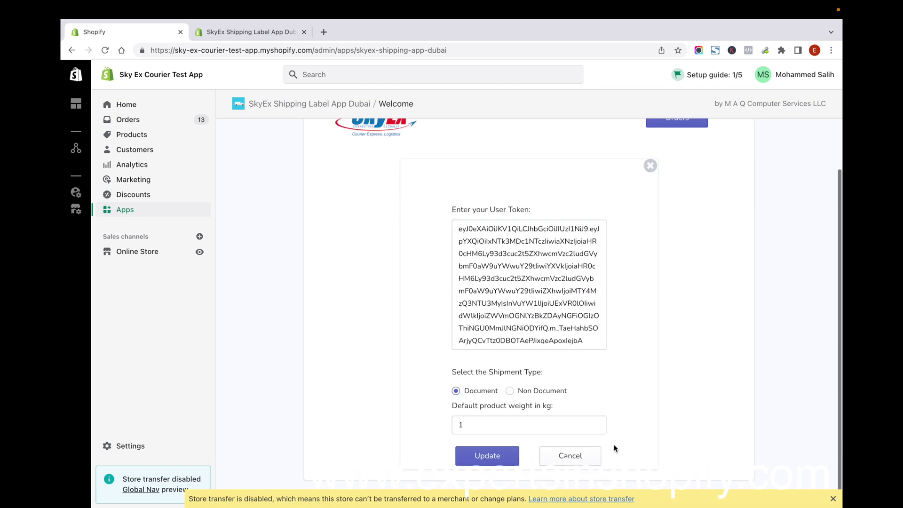
pyautogui.click(568, 452)
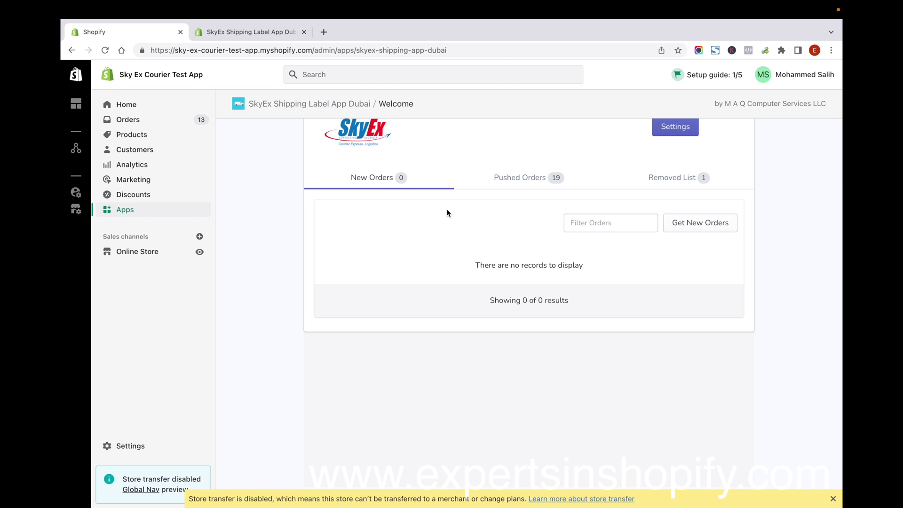
pyautogui.scroll(1, 446, 213)
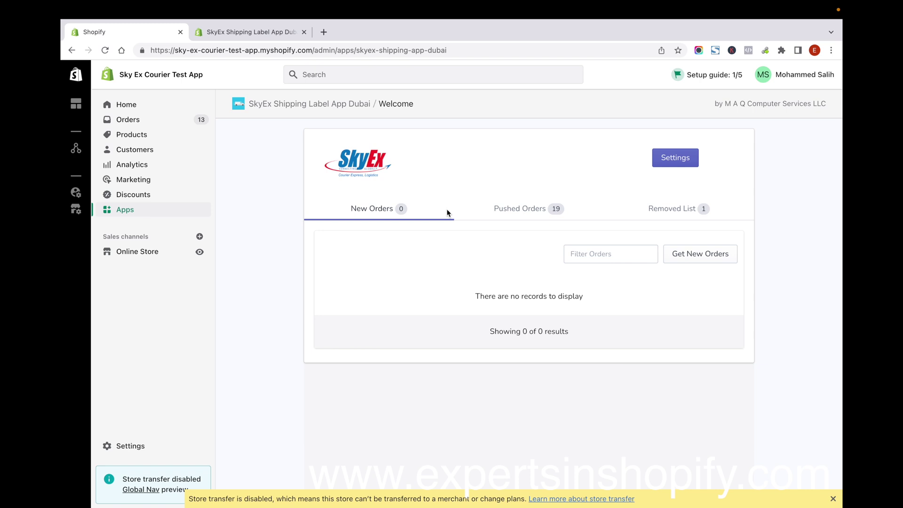
# Create a draft order with Kids Logo Polo T-Shirts in S / Blue - Red and S / Red Blue.
pyautogui.click(143, 122)
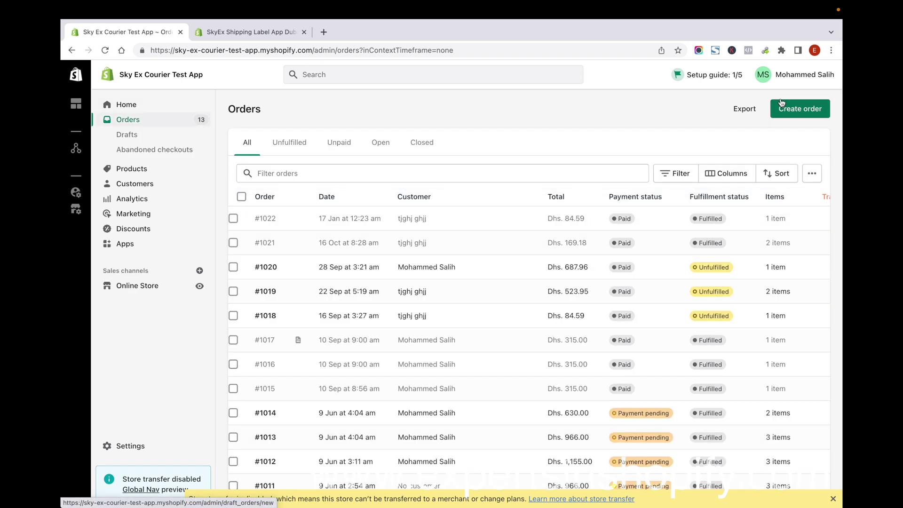
pyautogui.click(792, 113)
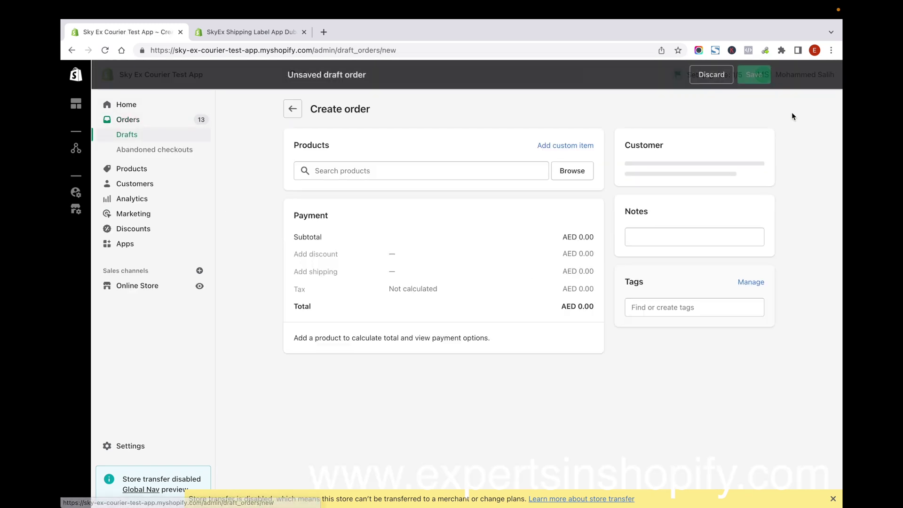
pyautogui.click(566, 175)
pyautogui.click(389, 260)
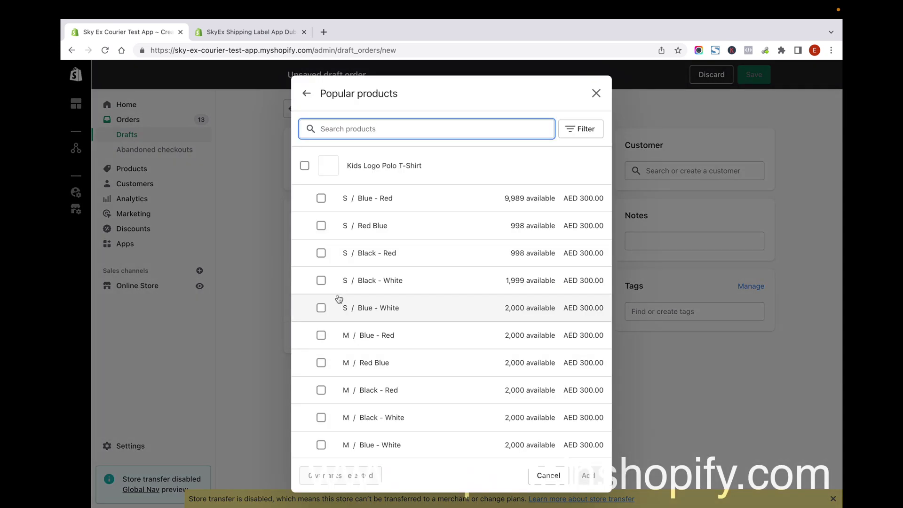
pyautogui.click(321, 198)
pyautogui.click(320, 226)
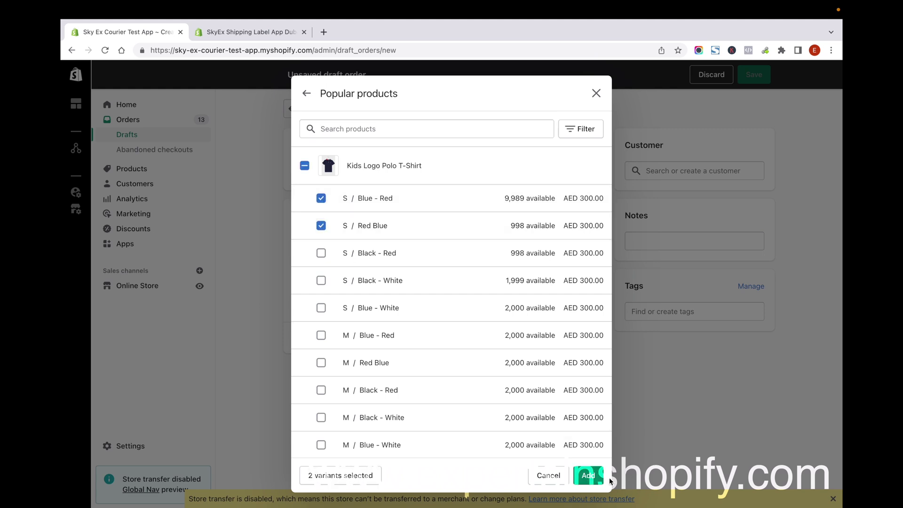
pyautogui.click(588, 475)
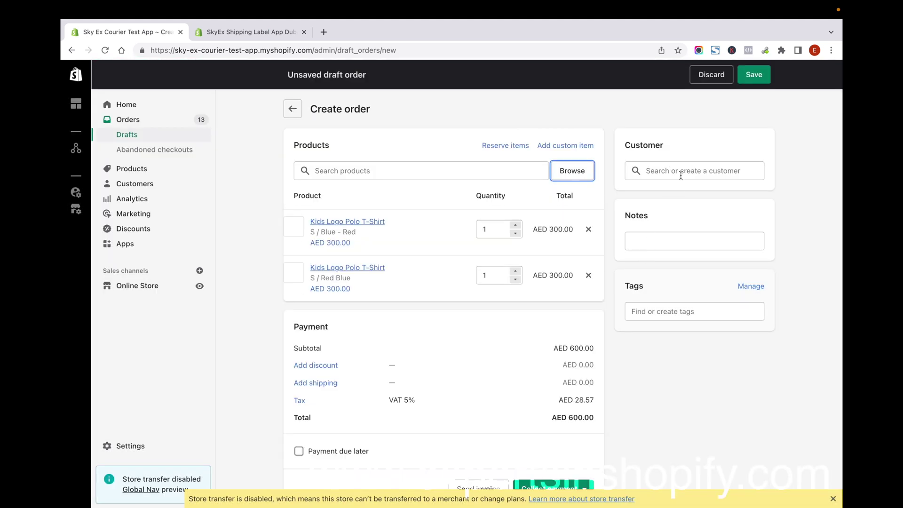
# Assign an existing customer and mark the draft as paid, creating order #1023 for AED 600.00.
pyautogui.click(685, 171)
pyautogui.click(667, 256)
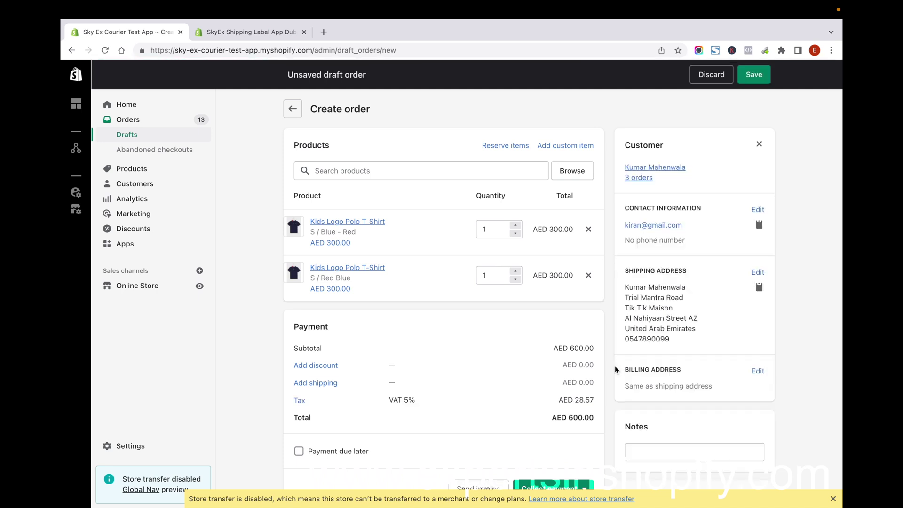
pyautogui.scroll(-1, 614, 365)
pyautogui.click(573, 455)
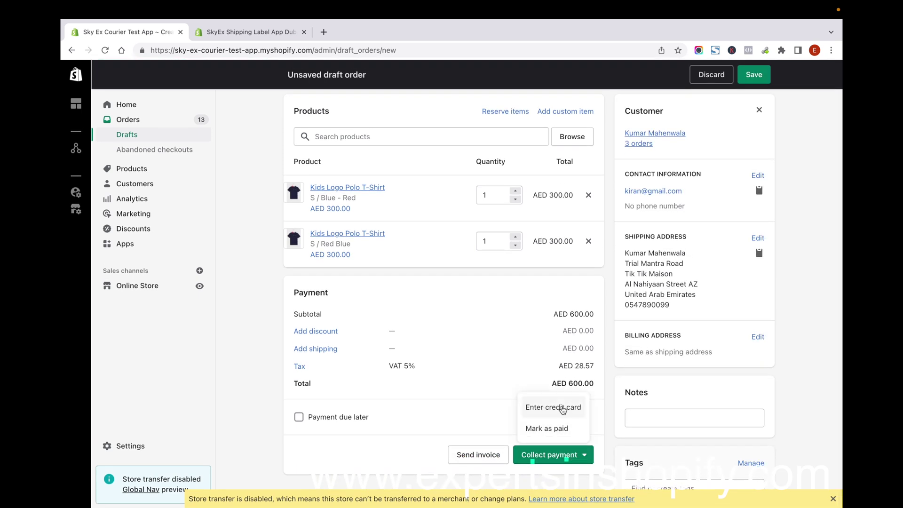
pyautogui.click(554, 427)
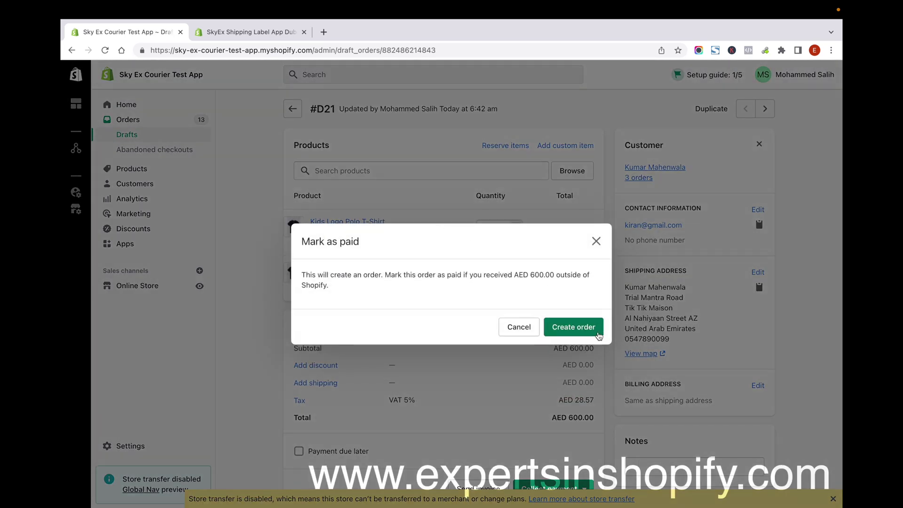
pyautogui.click(594, 329)
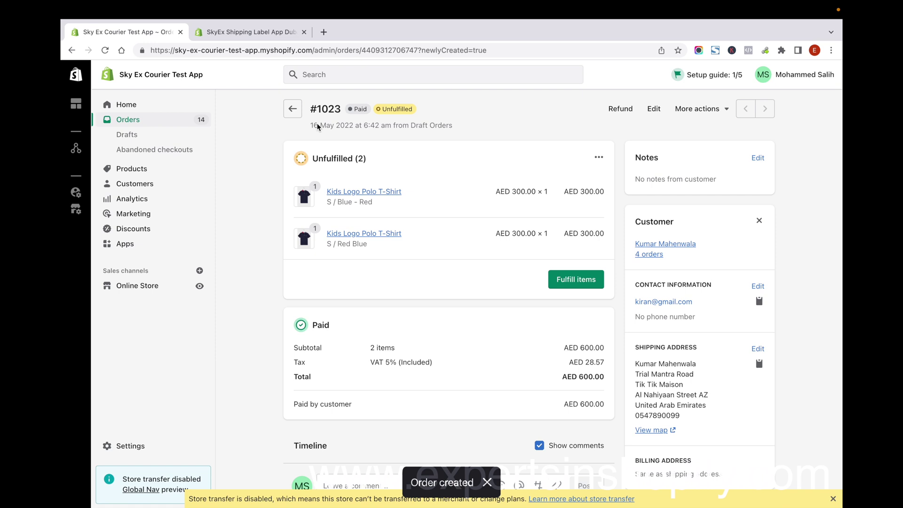
# Open the SkyEx app, check Pushed Orders (19, latest #1022), and return to the empty New Orders list.
pyautogui.click(138, 245)
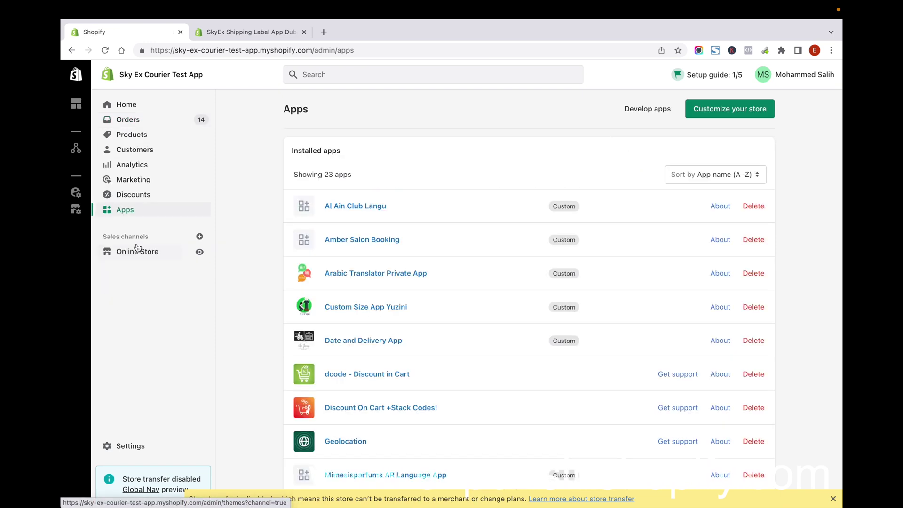
pyautogui.scroll(-9, 409, 322)
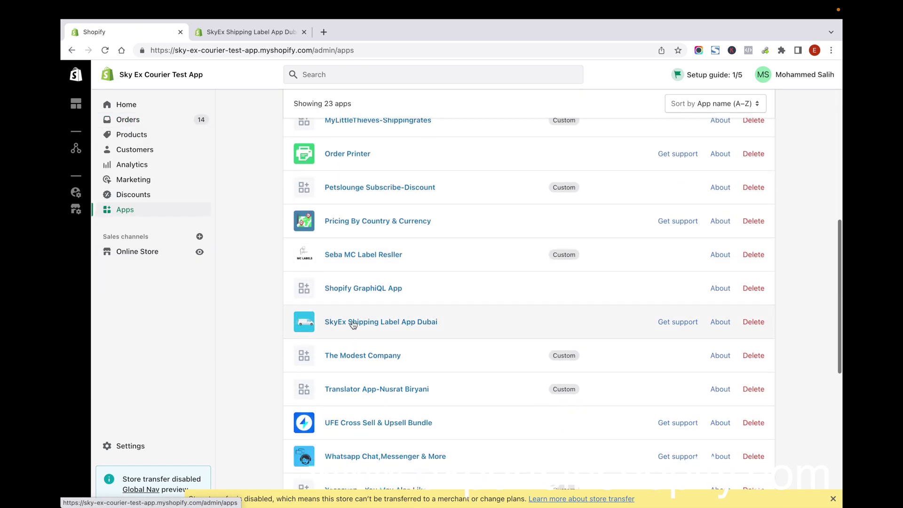
pyautogui.click(353, 323)
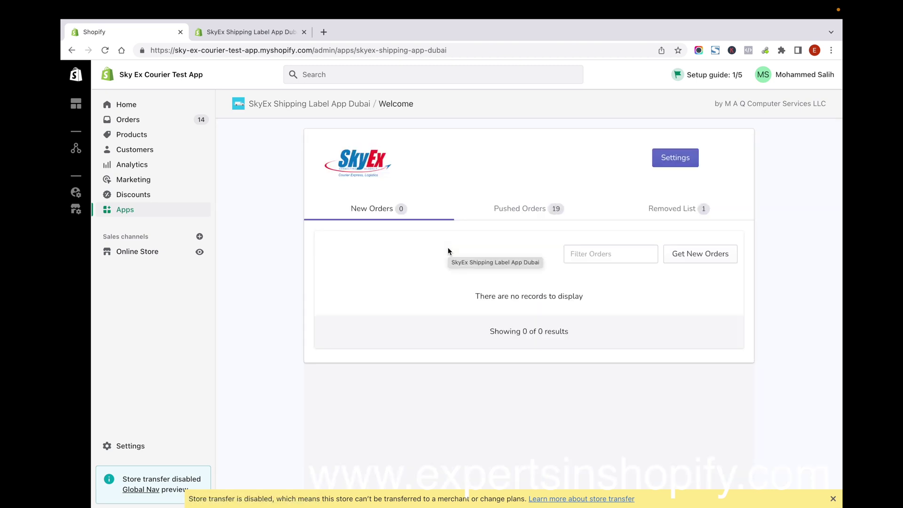
pyautogui.click(531, 209)
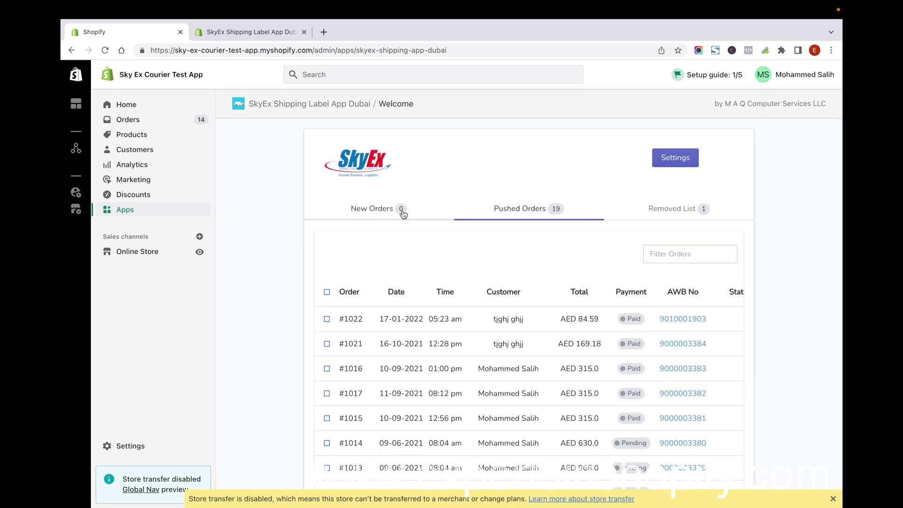
pyautogui.click(402, 213)
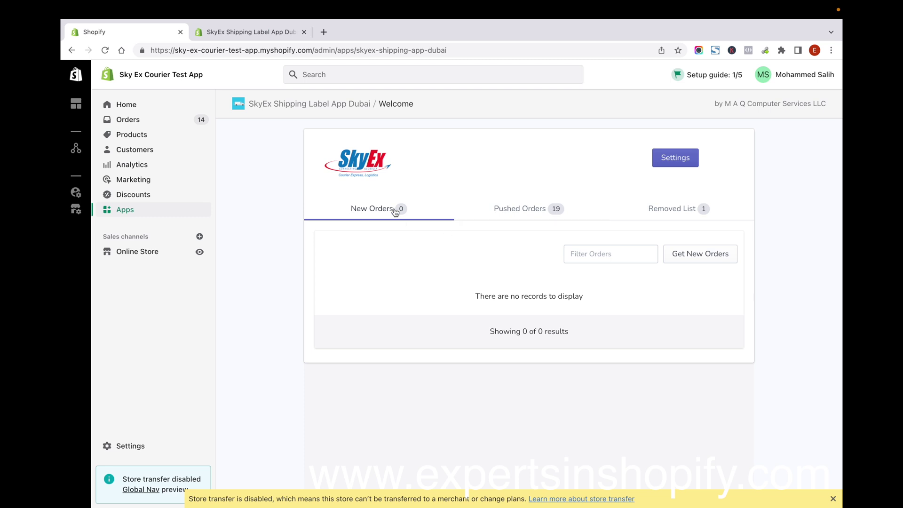
# Fetch new orders until #1023 appears, then push #1023 to SkyEx.
pyautogui.click(709, 258)
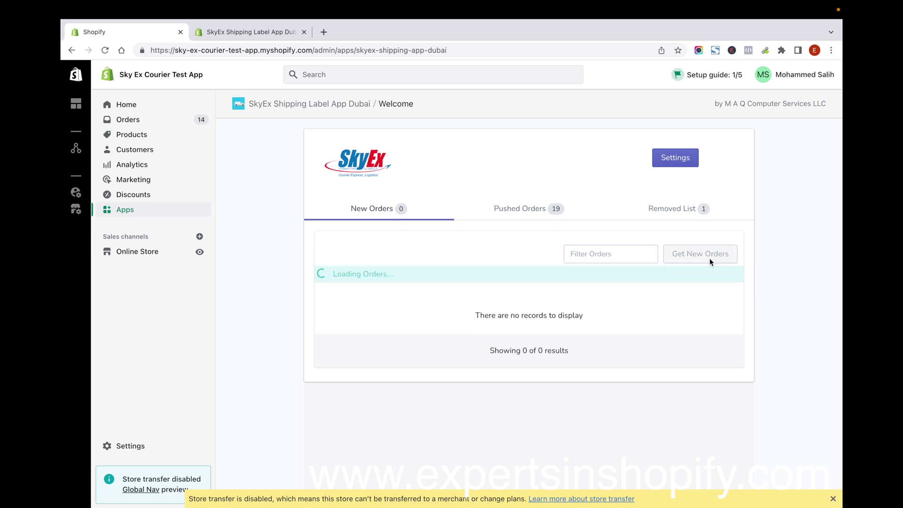
pyautogui.click(709, 258)
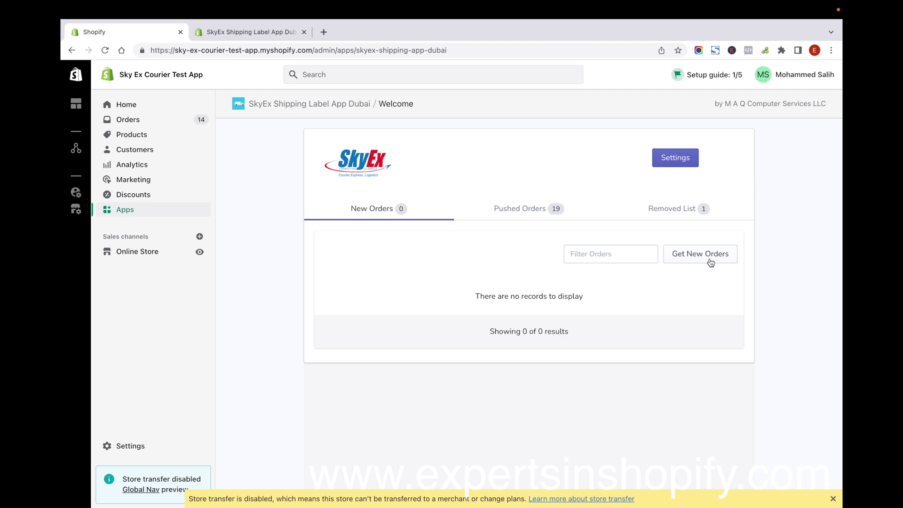
pyautogui.click(709, 257)
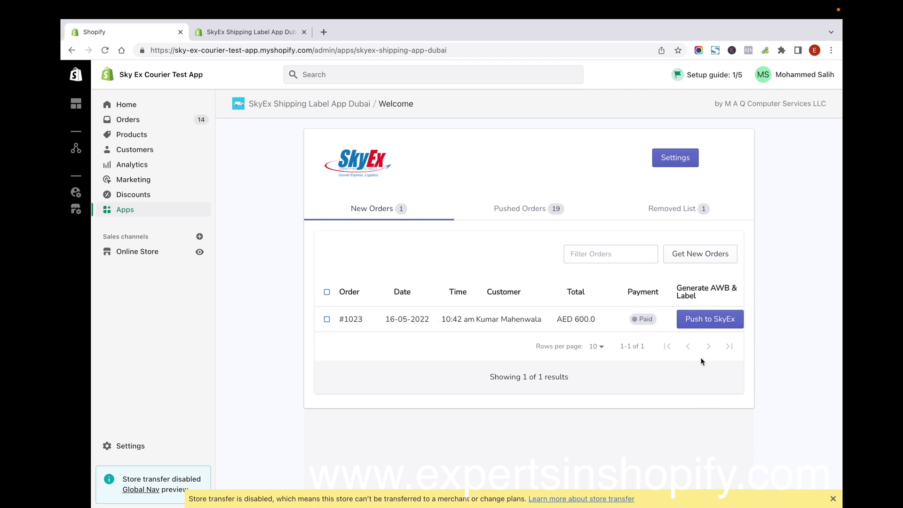
pyautogui.click(705, 320)
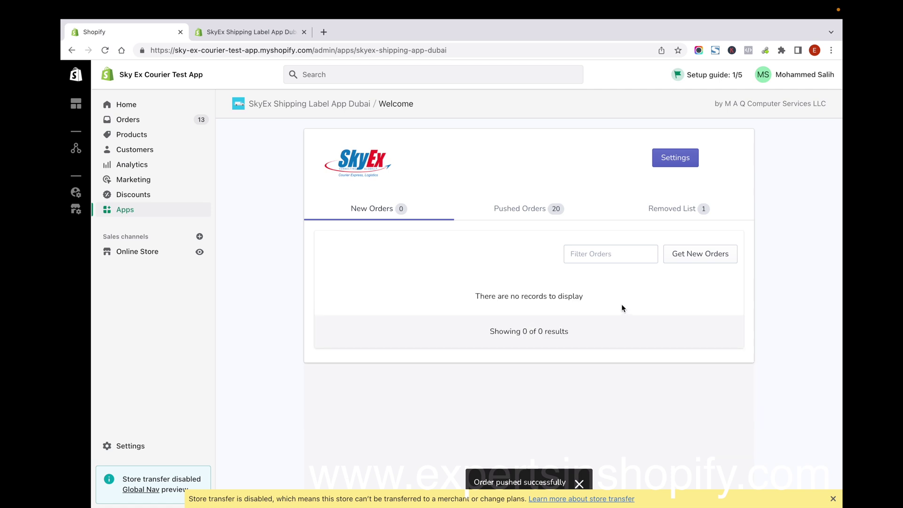
pyautogui.click(553, 210)
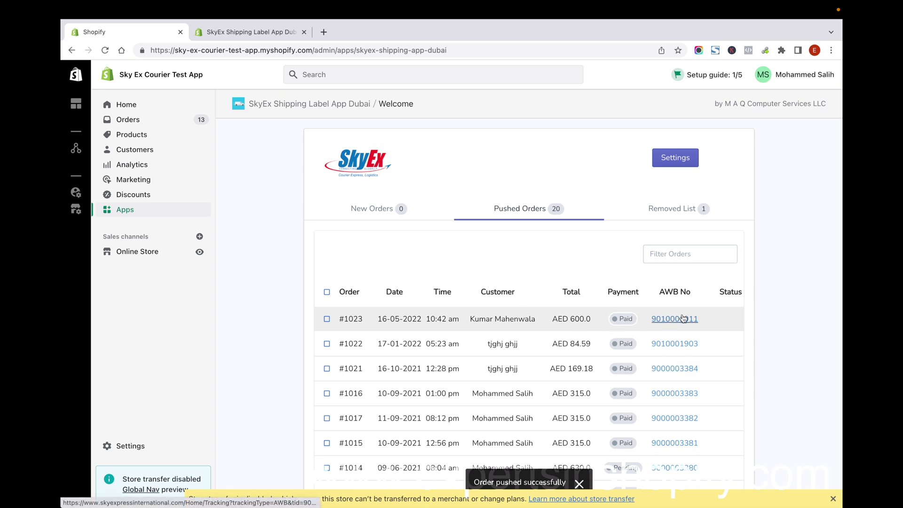
pyautogui.hscroll(3, 683, 318)
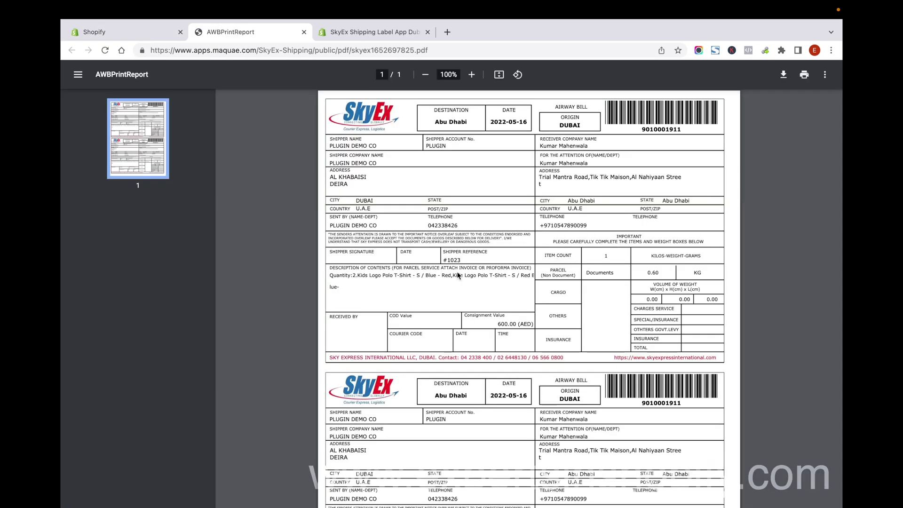
pyautogui.scroll(-3, 457, 275)
pyautogui.scroll(3, 457, 275)
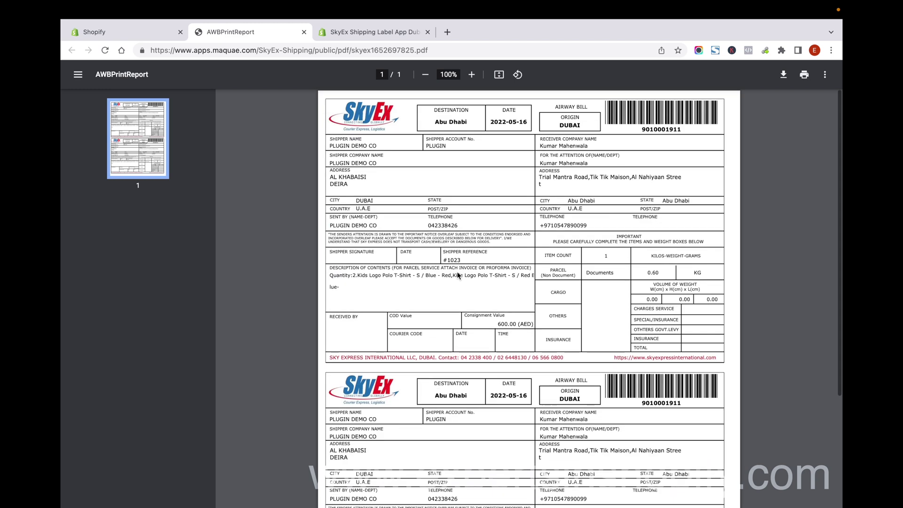
pyautogui.scroll(-3, 578, 312)
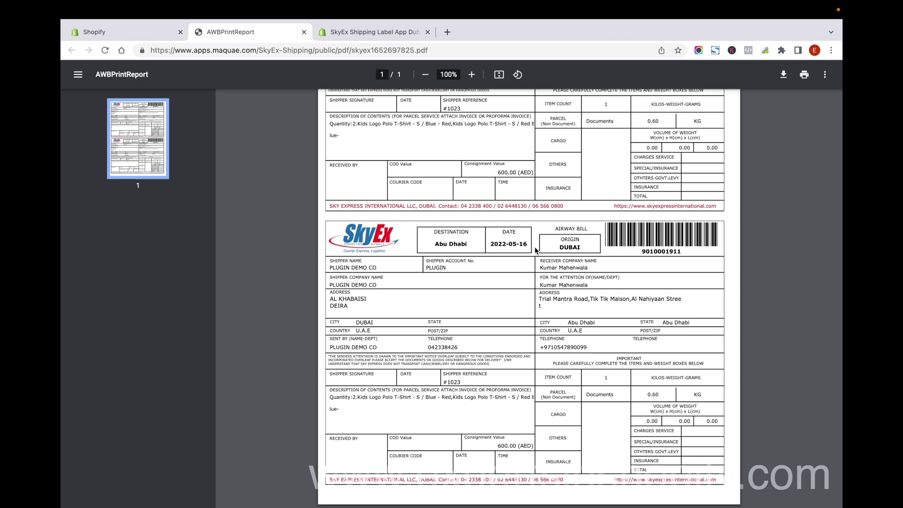
pyautogui.scroll(3, 535, 250)
pyautogui.scroll(-3, 517, 235)
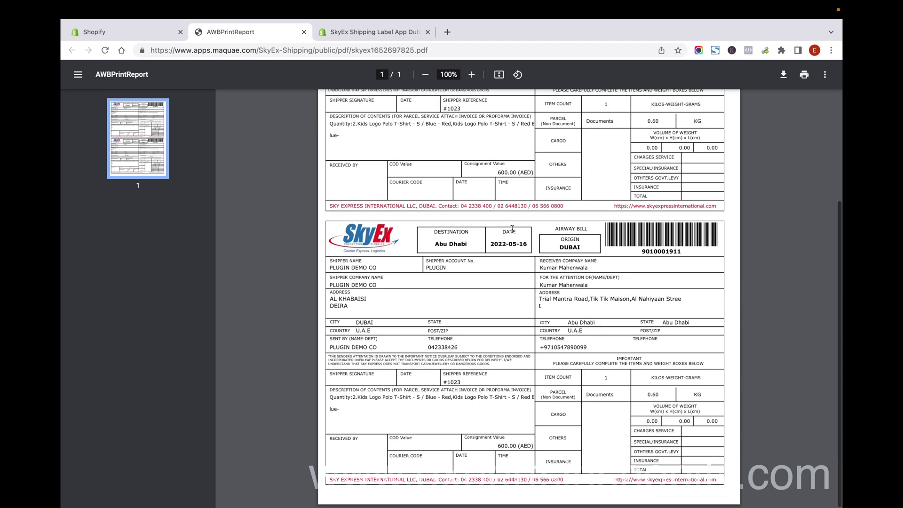
pyautogui.scroll(3, 512, 229)
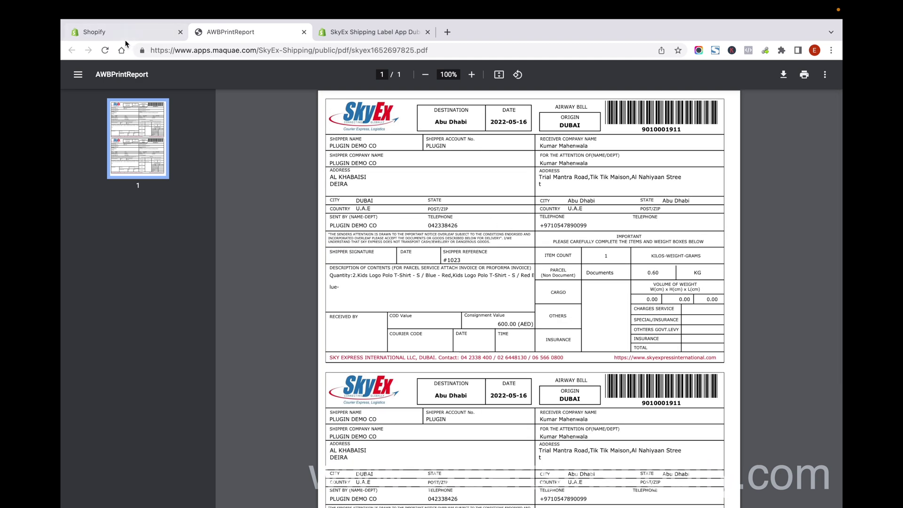
pyautogui.click(128, 24)
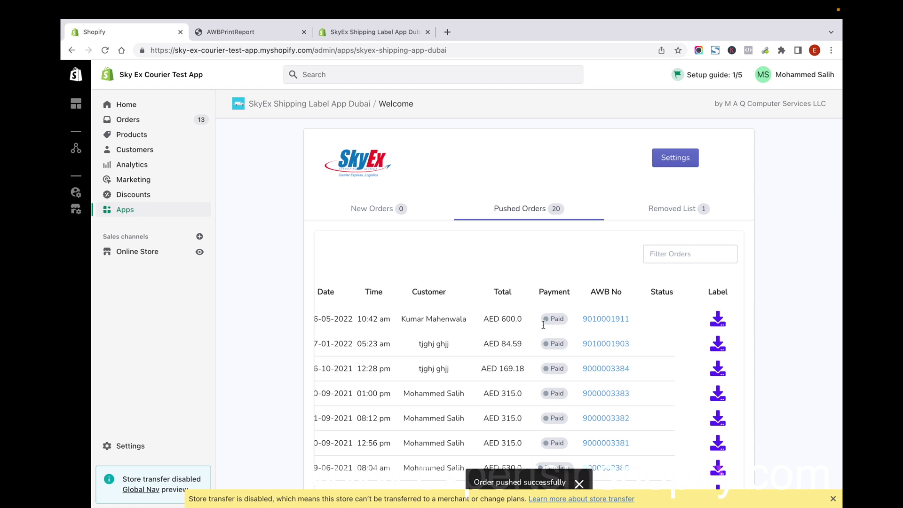
pyautogui.click(608, 321)
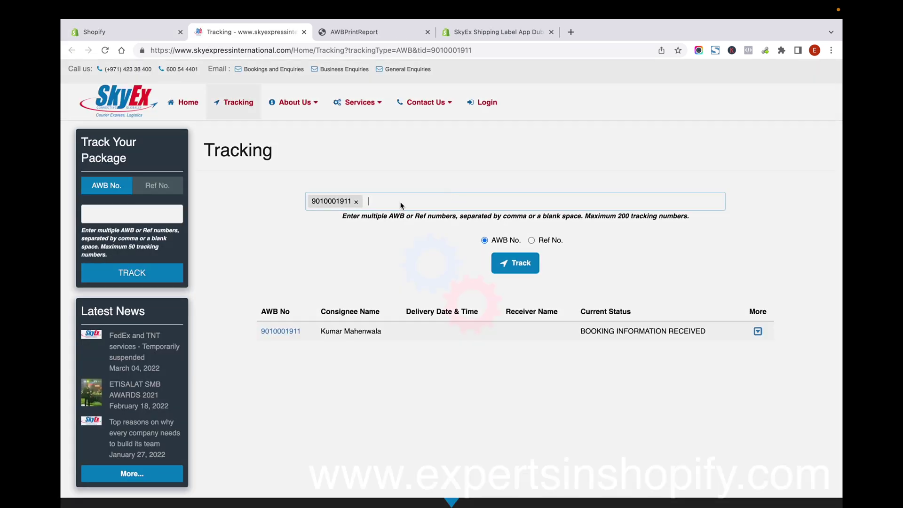
pyautogui.click(630, 330)
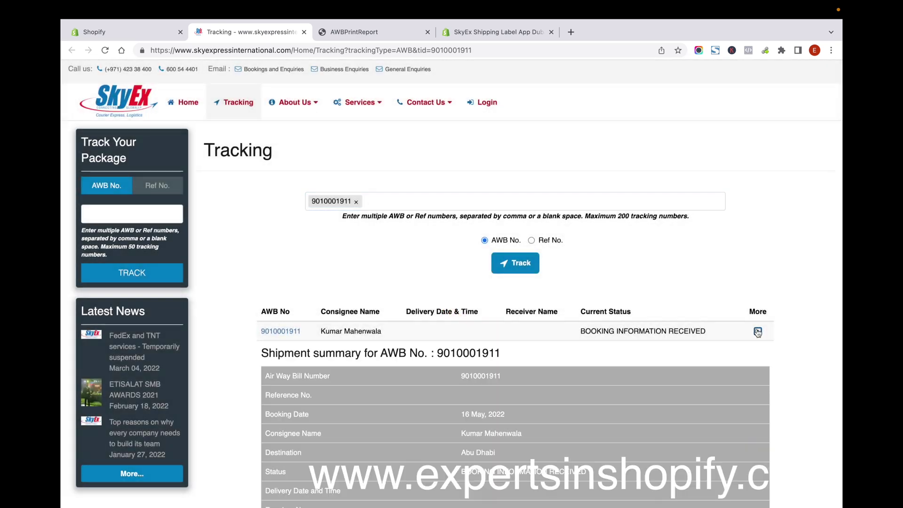
pyautogui.scroll(-8, 510, 428)
pyautogui.scroll(6, 550, 295)
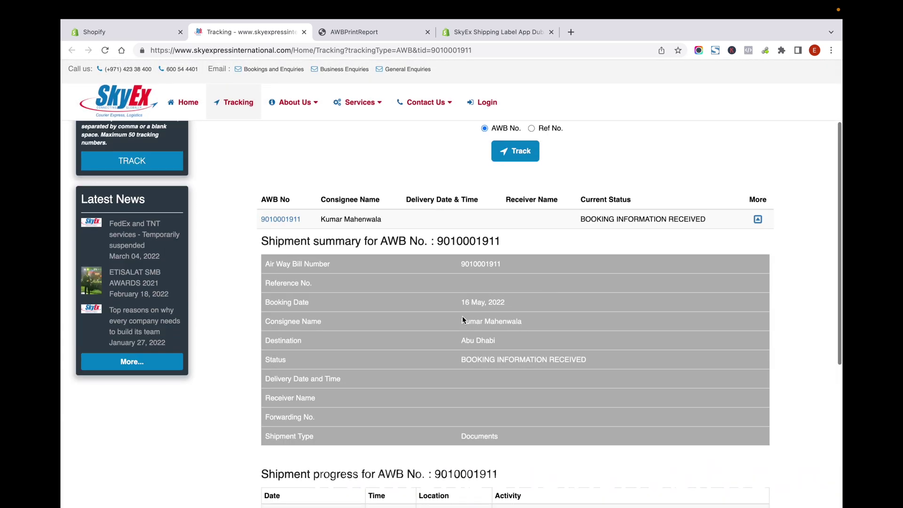
pyautogui.scroll(3, 507, 295)
pyautogui.click(127, 31)
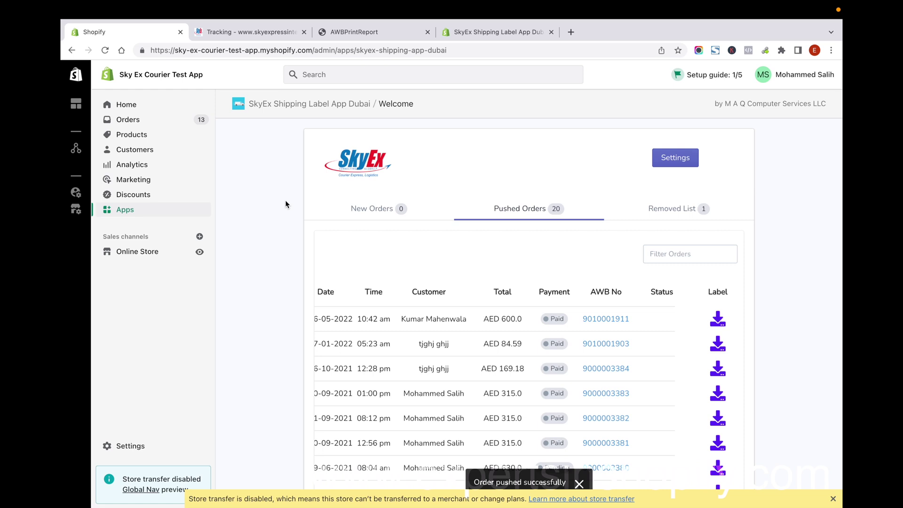
pyautogui.click(148, 124)
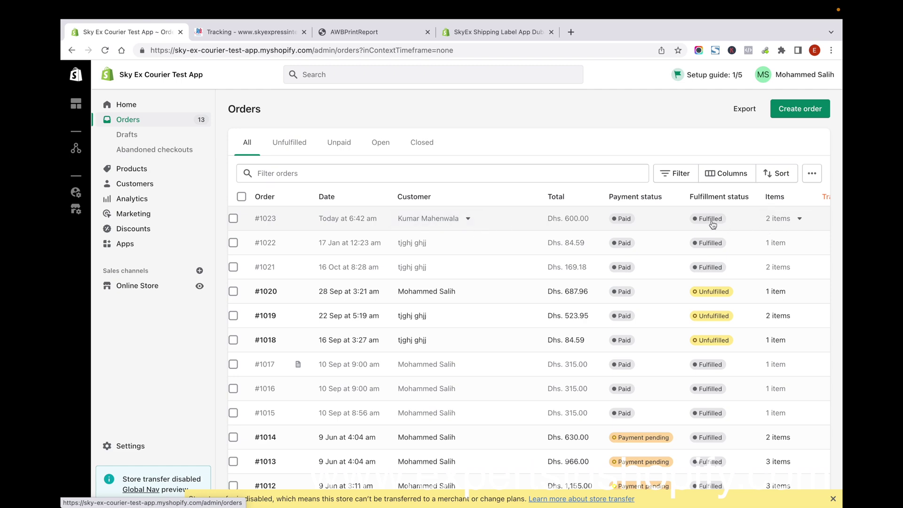
pyautogui.click(333, 220)
pyautogui.scroll(-5, 492, 278)
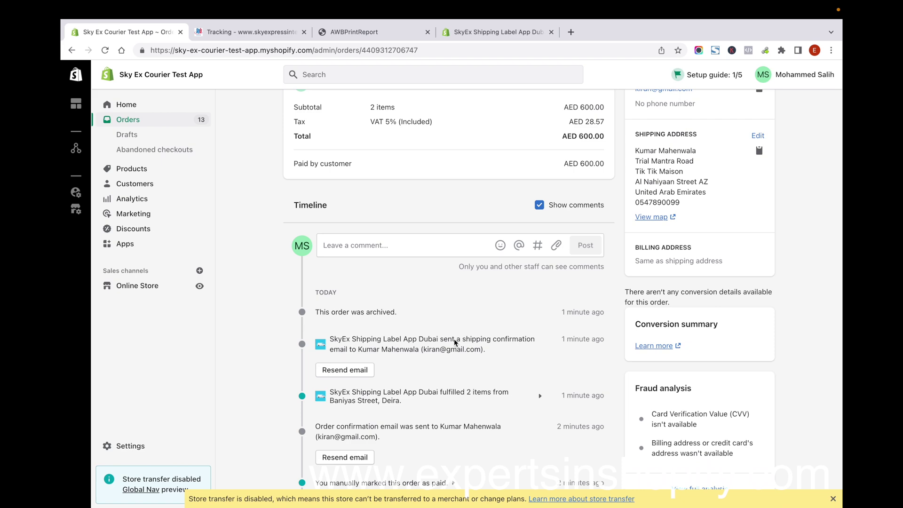
pyautogui.scroll(-1, 456, 325)
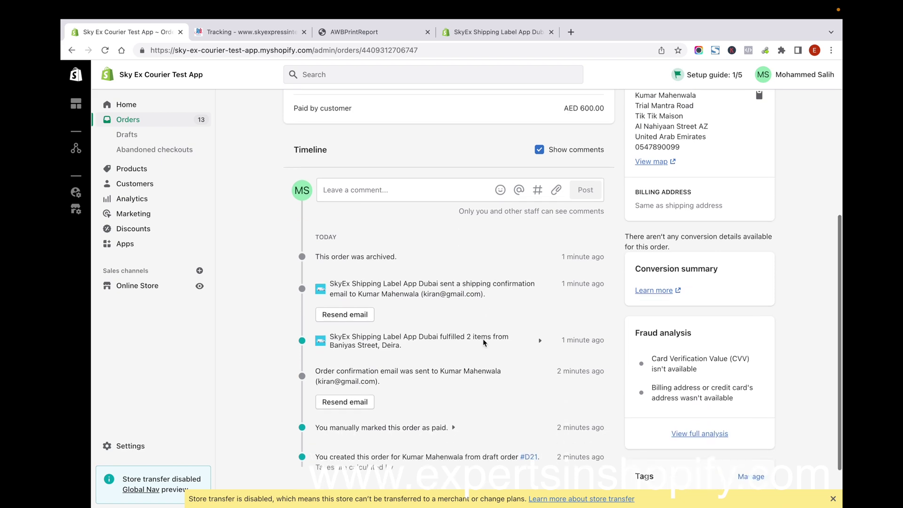
pyautogui.scroll(-1, 427, 307)
pyautogui.scroll(7, 376, 307)
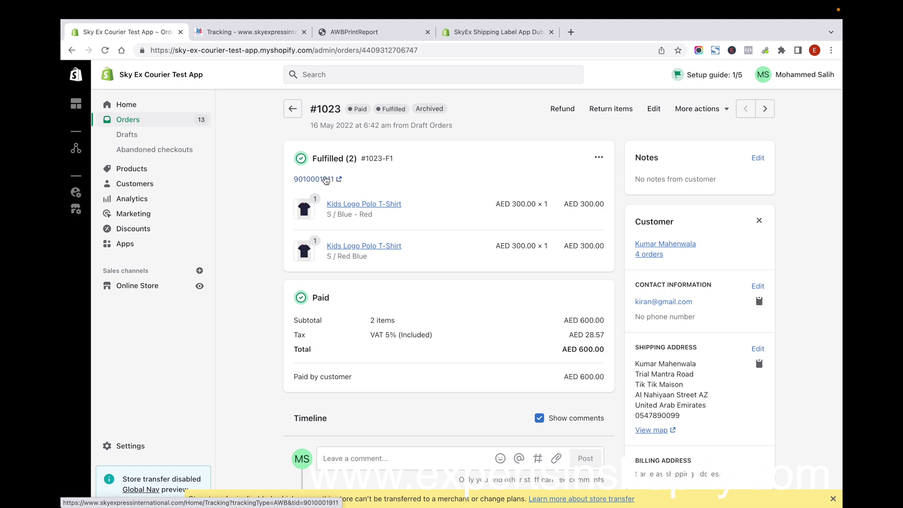
# Launch SkyEx Shipping Label App Dubai from the store's installed apps list.
pyautogui.click(127, 245)
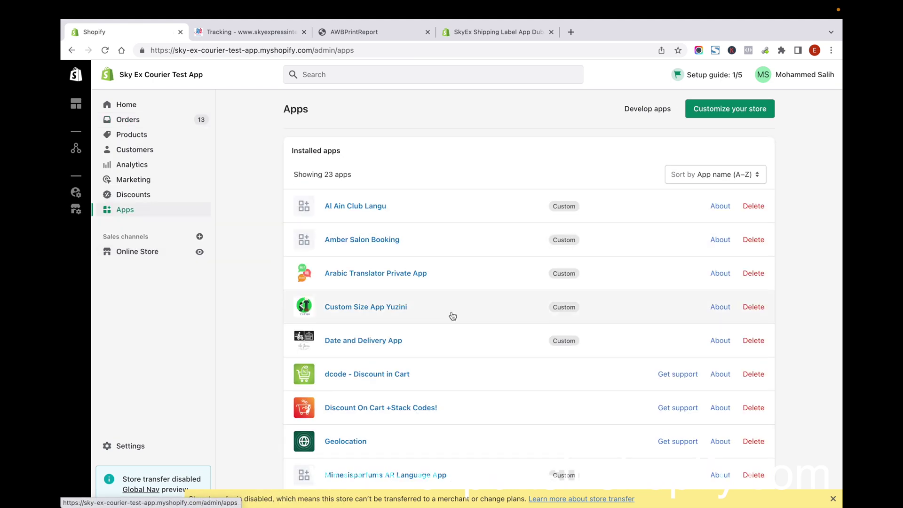
pyautogui.scroll(-5, 400, 361)
pyautogui.scroll(-3, 401, 362)
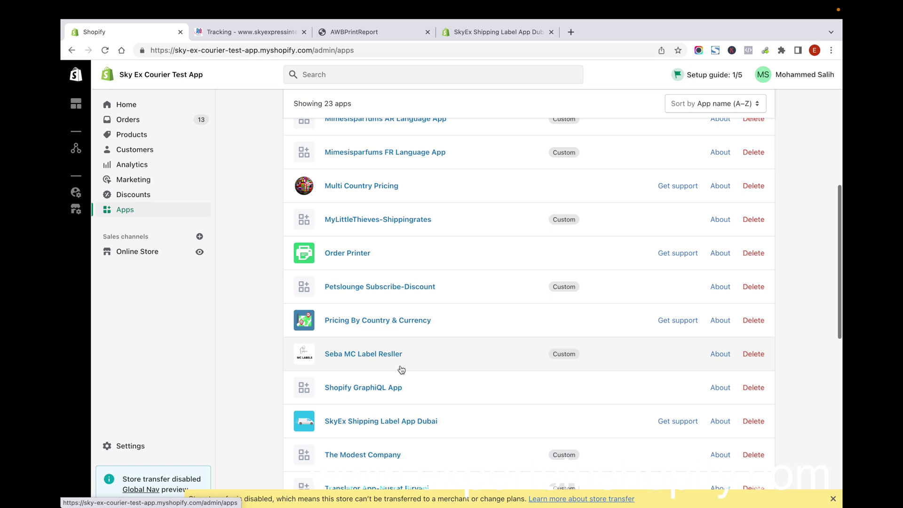
pyautogui.click(389, 424)
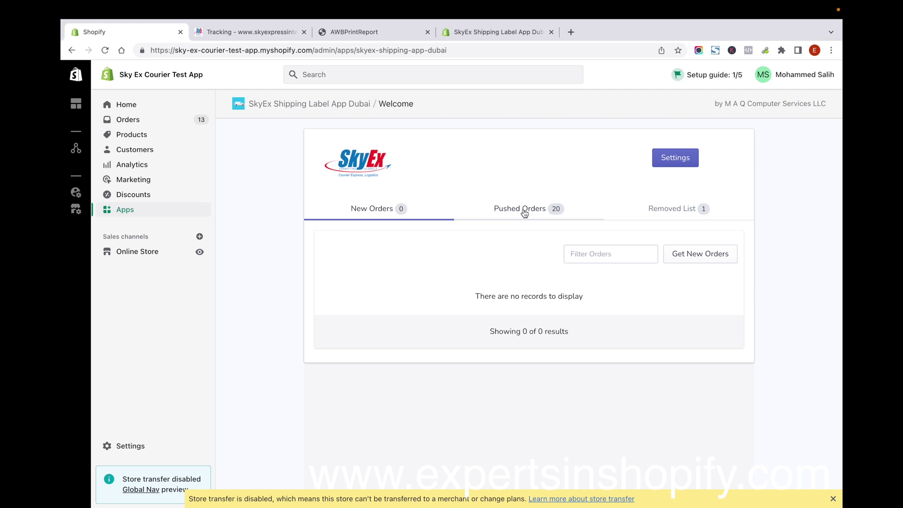
# In Pushed Orders, select order #1023 and set it to Ready for Pickup.
pyautogui.click(524, 210)
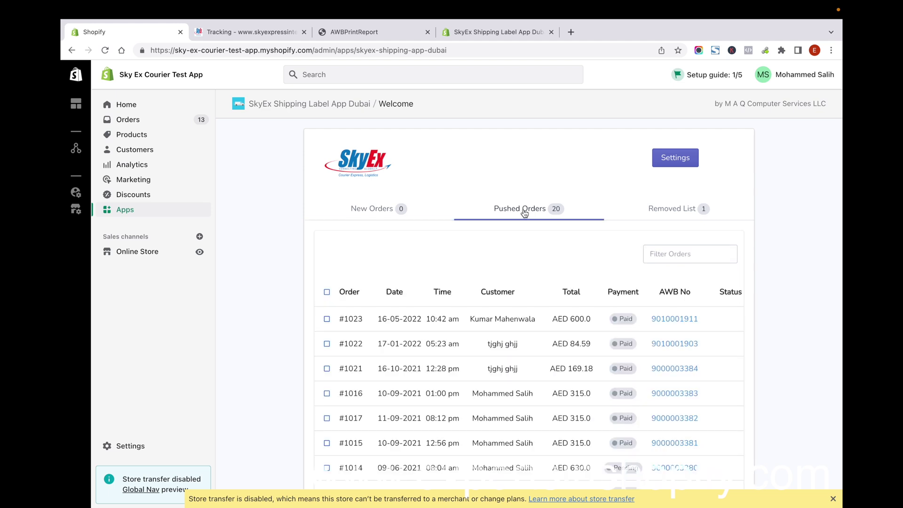
pyautogui.hscroll(3, 560, 354)
pyautogui.hscroll(-3, 541, 351)
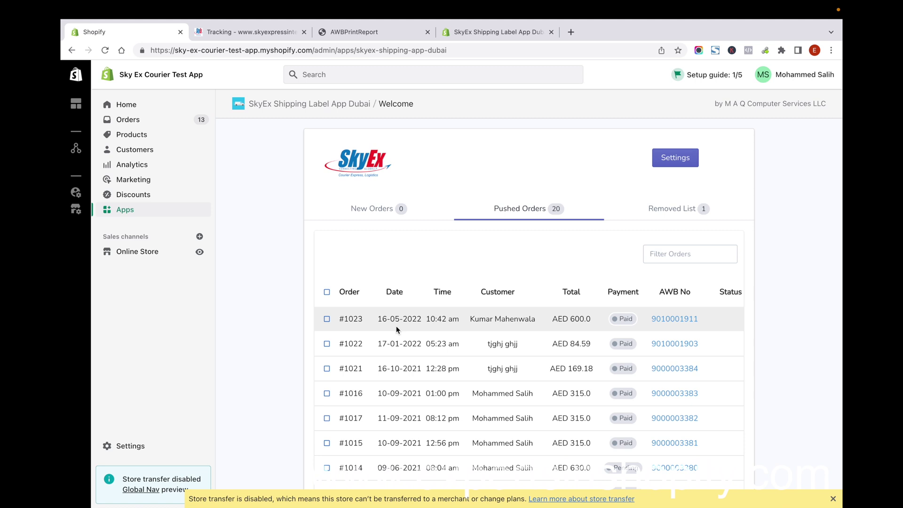
pyautogui.click(327, 318)
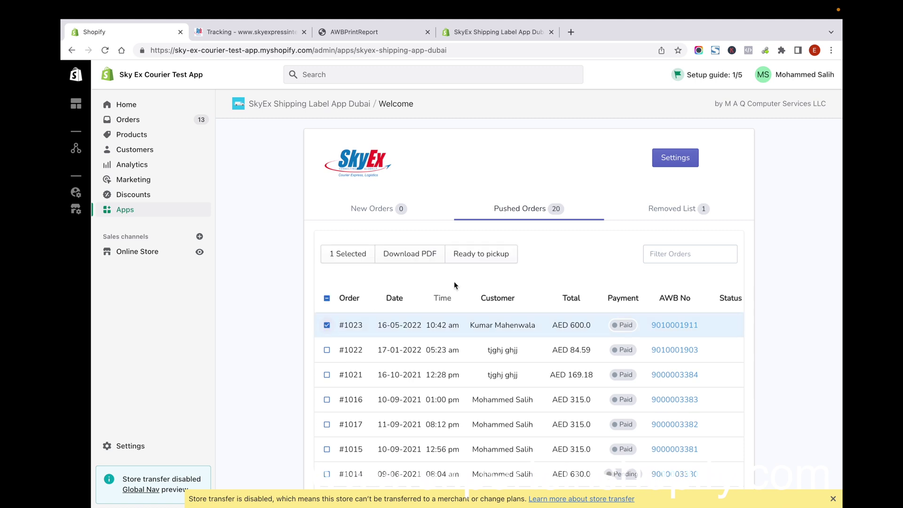
pyautogui.click(490, 256)
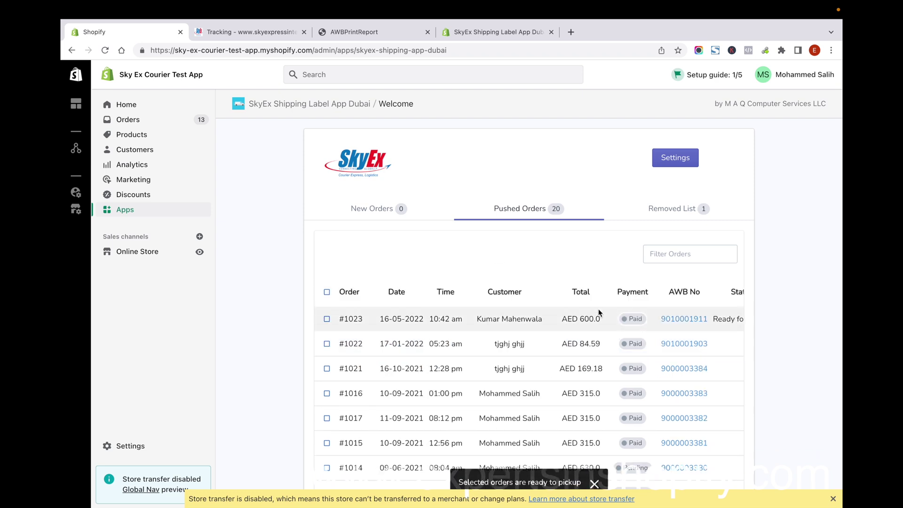
pyautogui.hscroll(3, 598, 309)
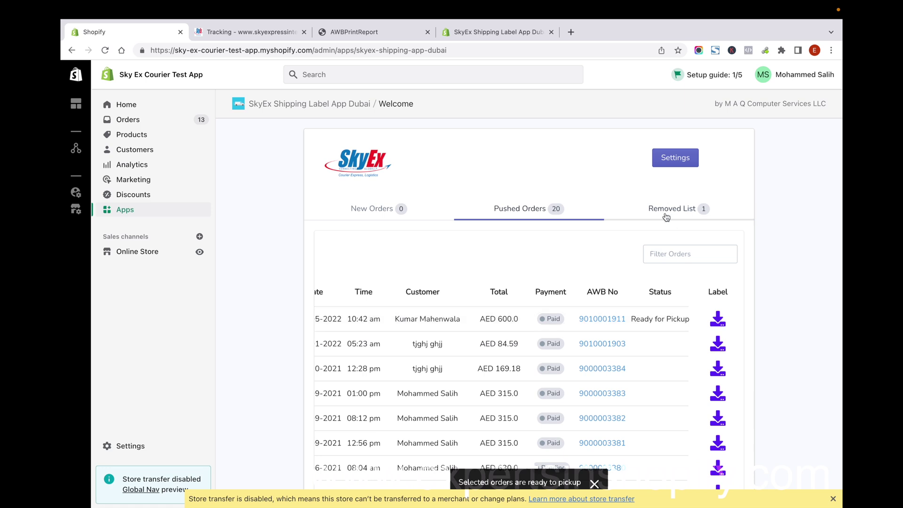
# Look through the Removed List, Pushed Orders and New Orders tabs.
pyautogui.click(703, 211)
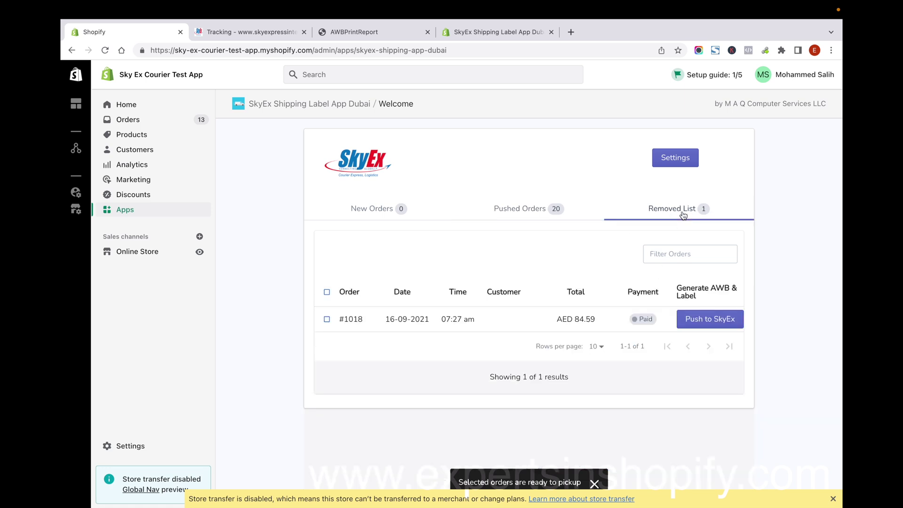
pyautogui.click(543, 214)
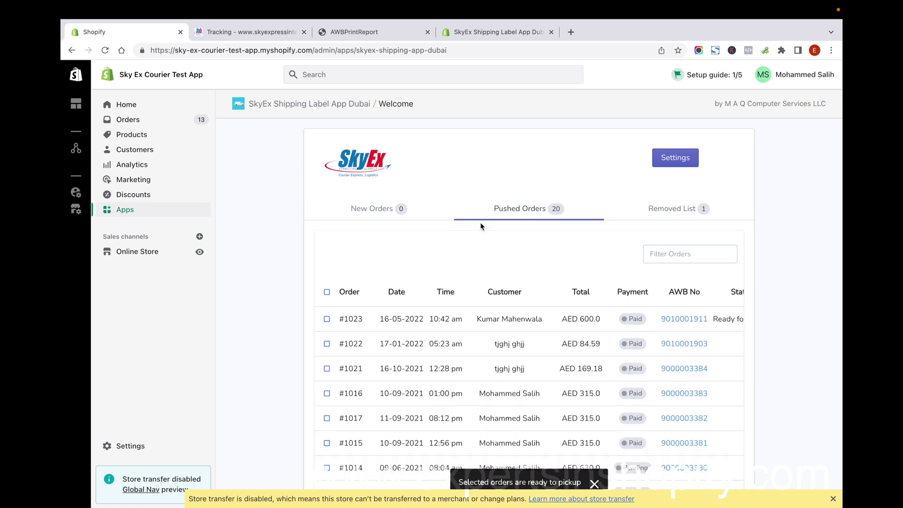
pyautogui.click(376, 215)
pyautogui.click(517, 207)
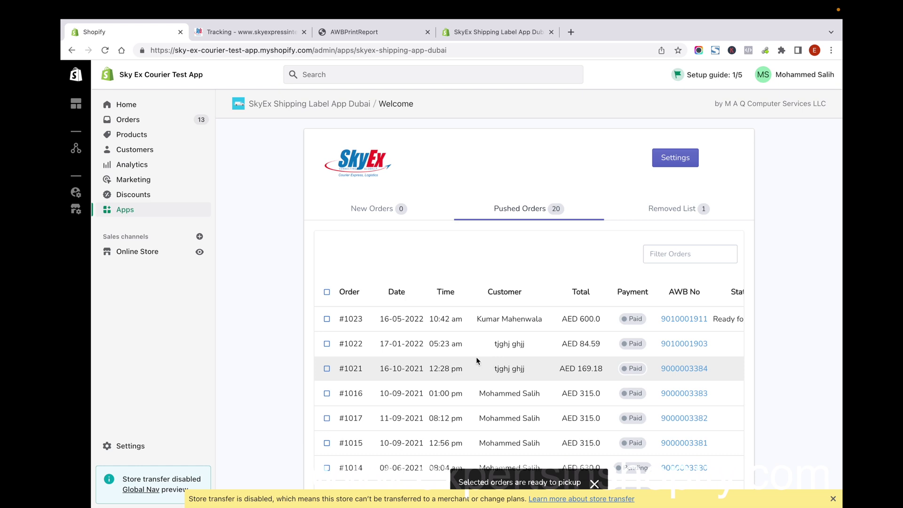
pyautogui.click(387, 212)
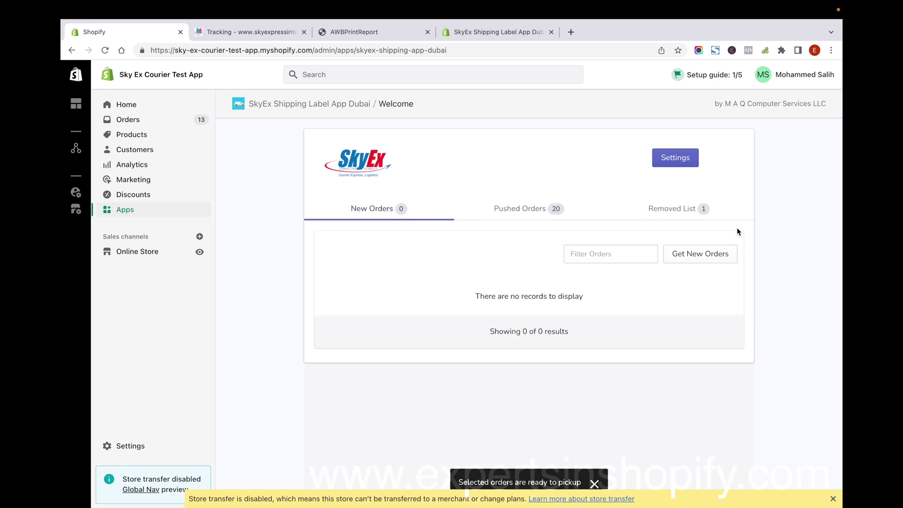
# Recheck the removed and pushed lists, finishing on the empty New Orders tab.
pyautogui.click(682, 211)
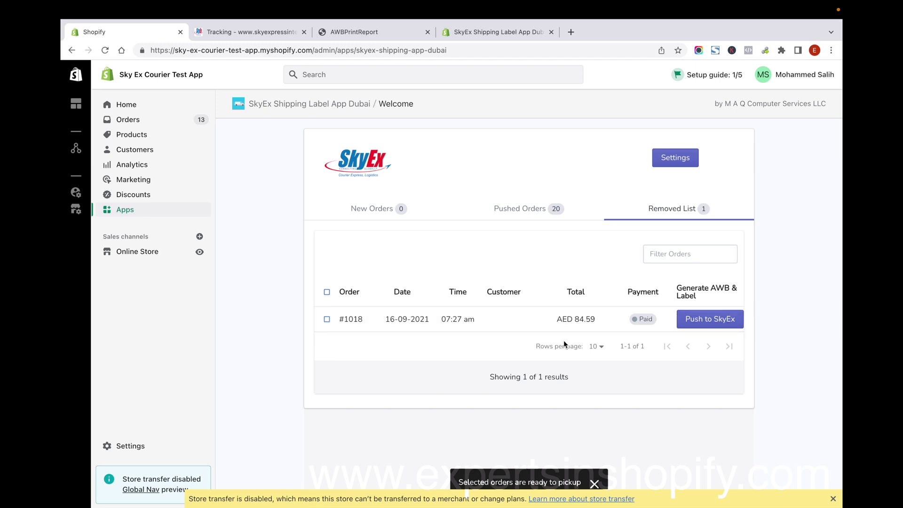
pyautogui.click(394, 214)
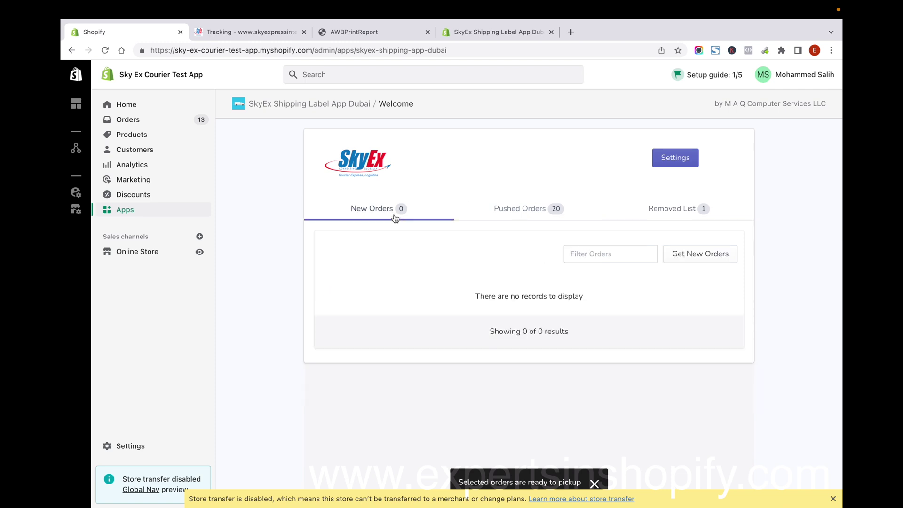
pyautogui.click(530, 217)
pyautogui.click(672, 212)
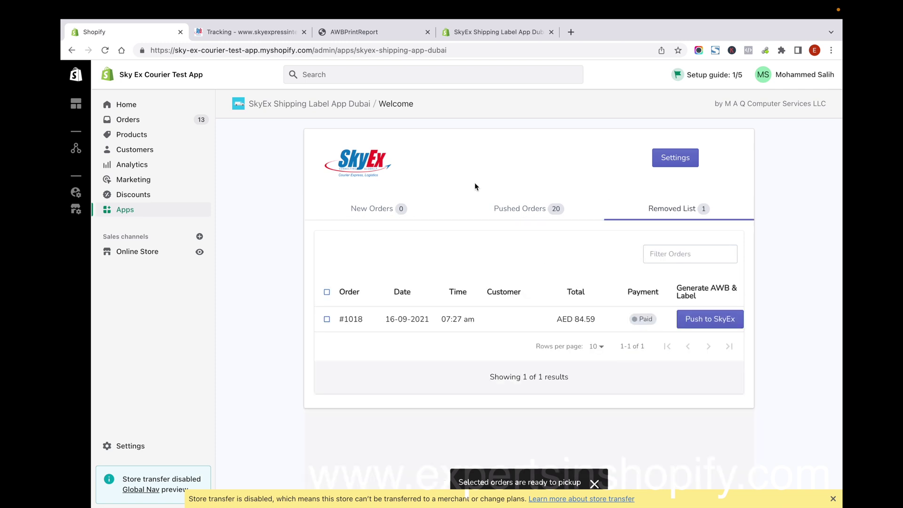
pyautogui.click(350, 209)
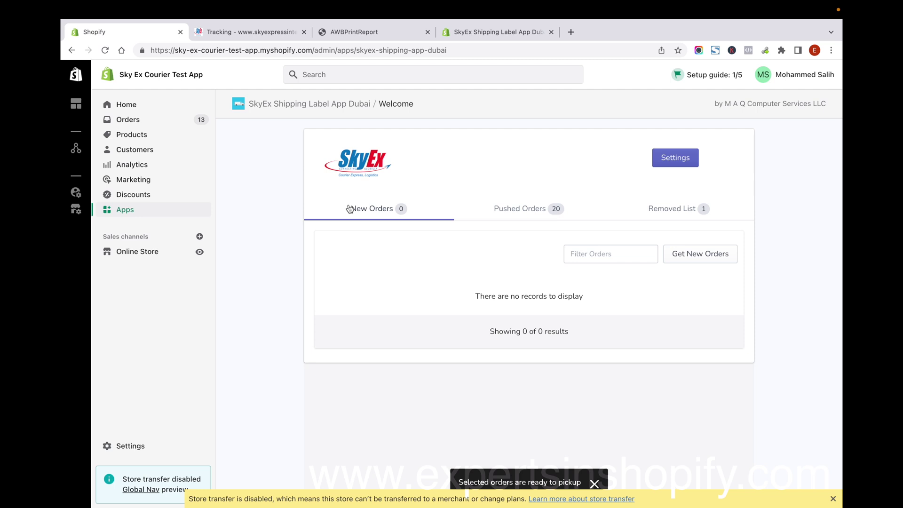